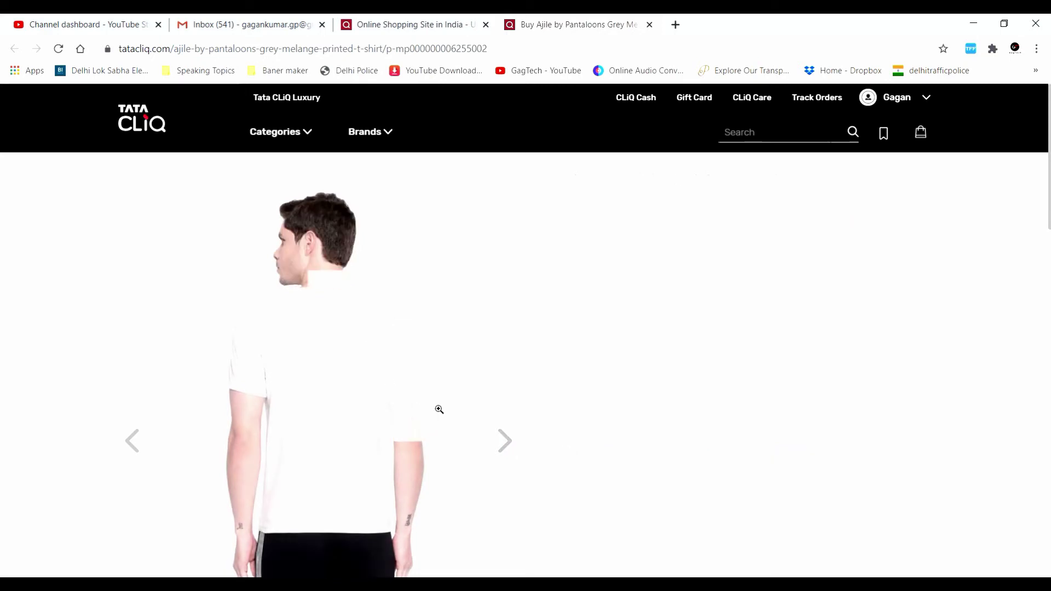
Step: Examine the Grey Melange Printed T-Shirt's product photos and read its product description
left_click(505, 443)
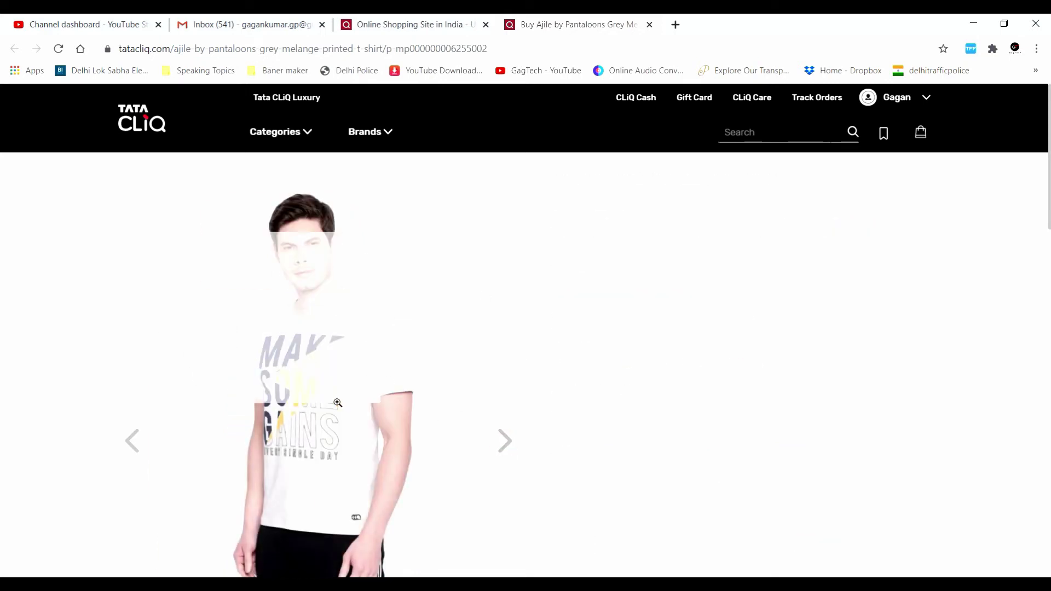
left_click(504, 444)
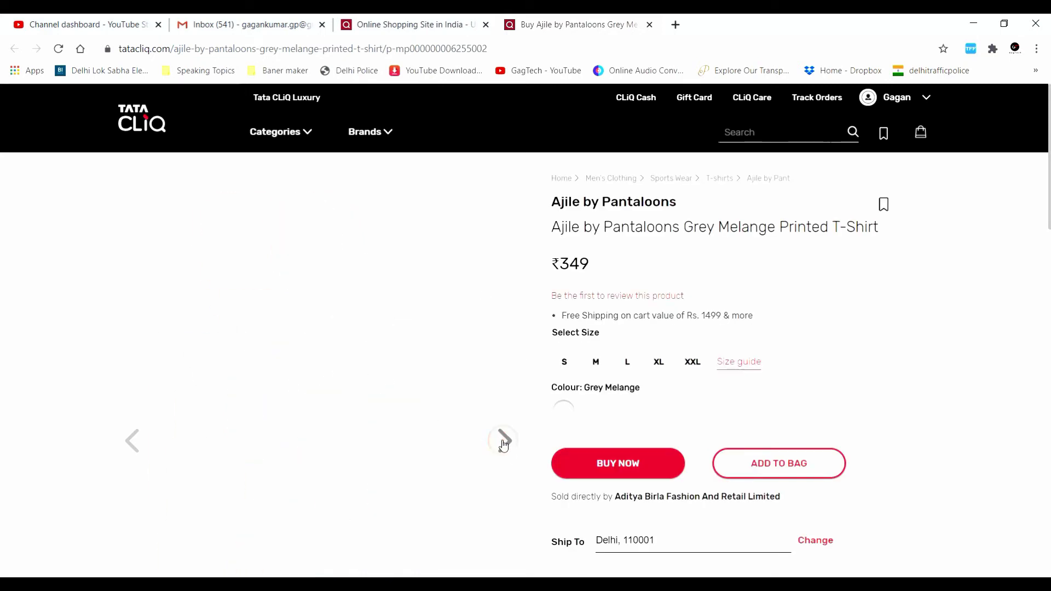
left_click(132, 440)
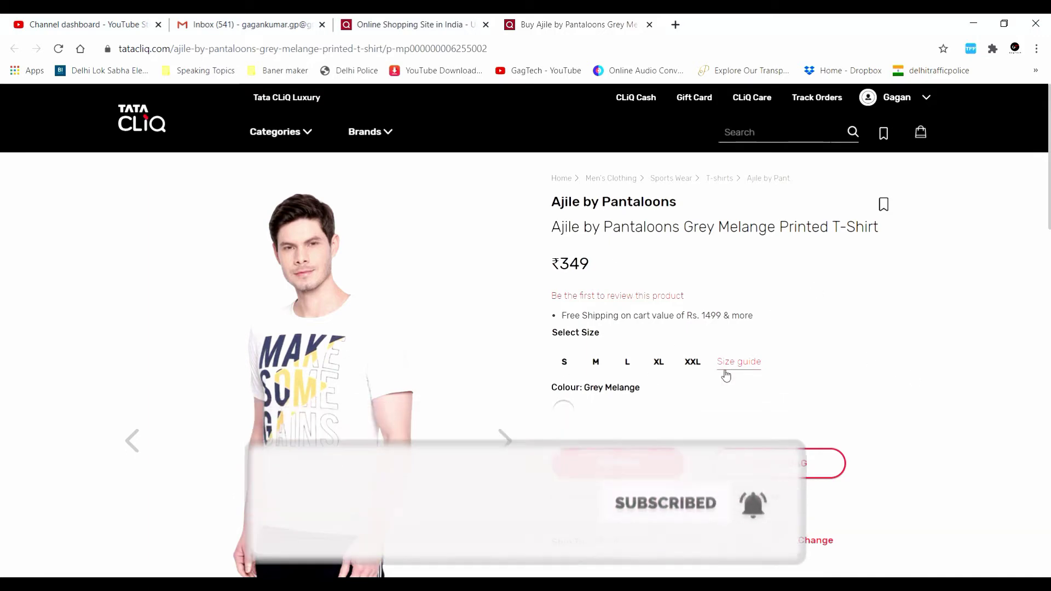
scroll(728, 378, "down", 2)
scroll(728, 378, "down", 8)
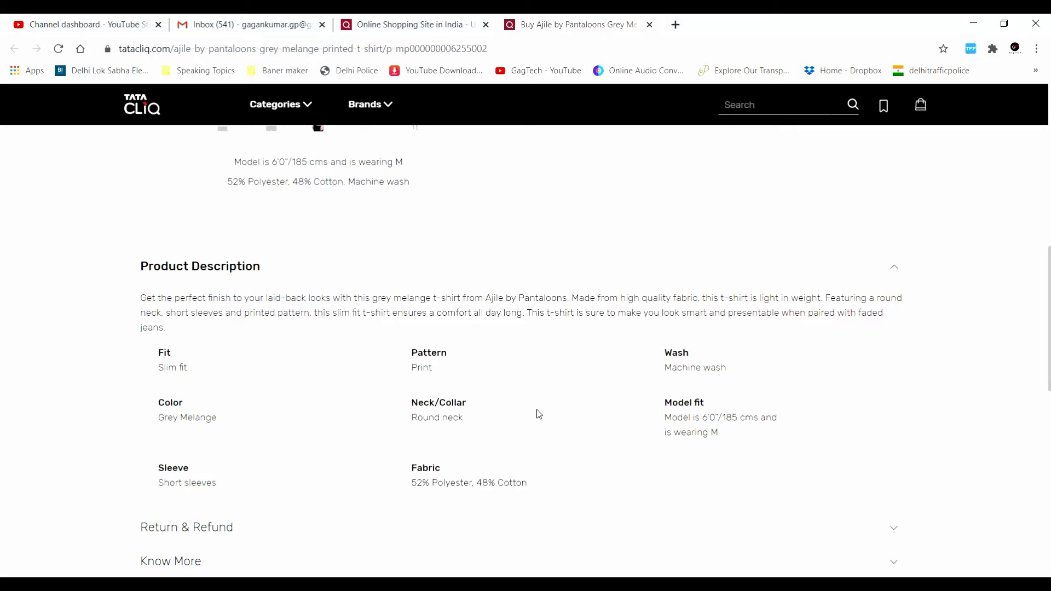
scroll(569, 440, "down", 3)
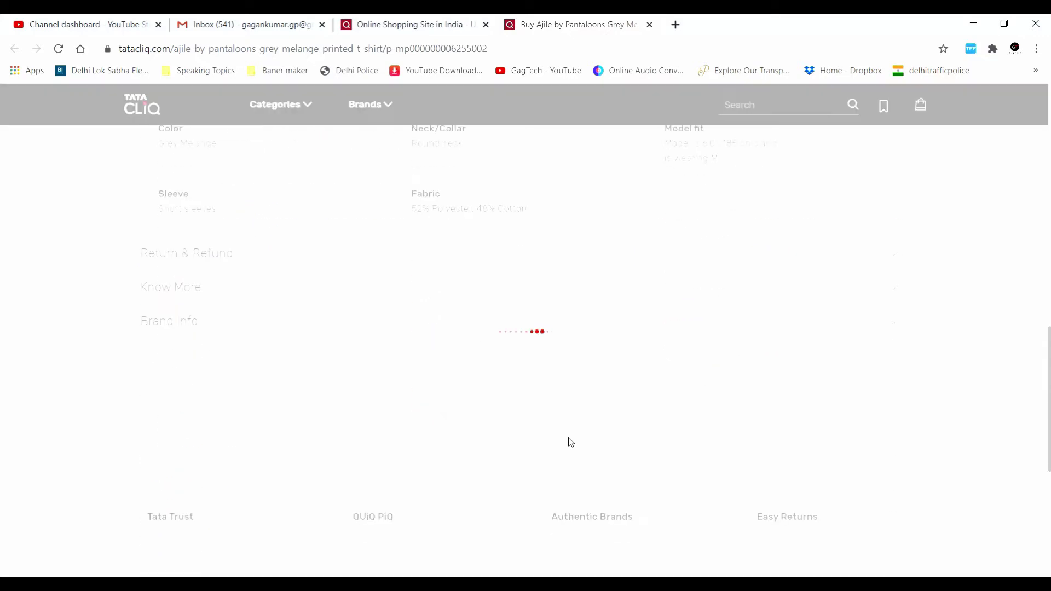
scroll(569, 440, "up", 10)
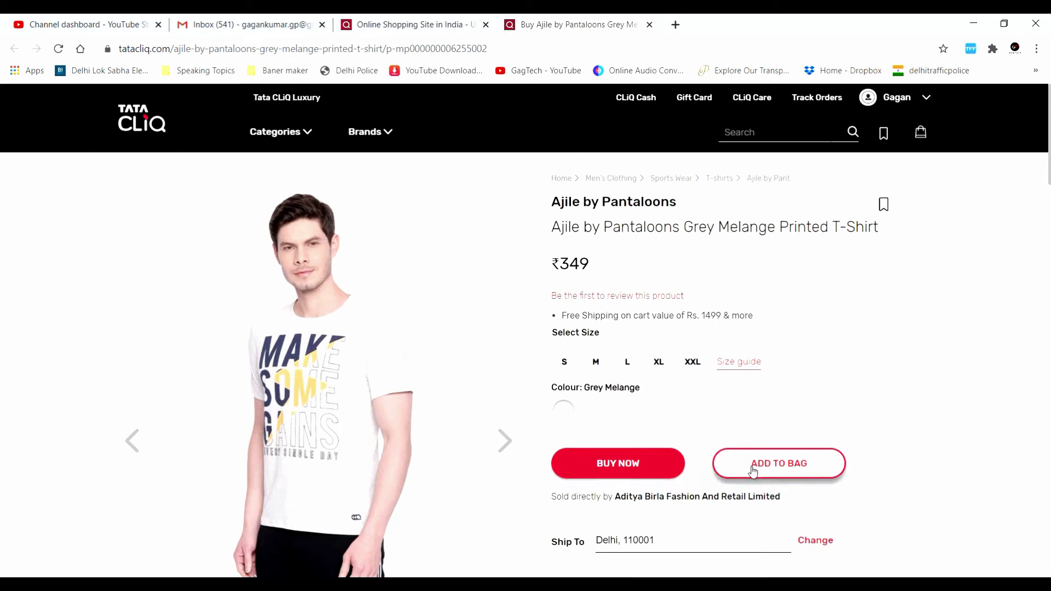
Step: Select size M for the Ajile by Pantaloons Grey Melange Printed T-Shirt and buy it now
left_click(627, 471)
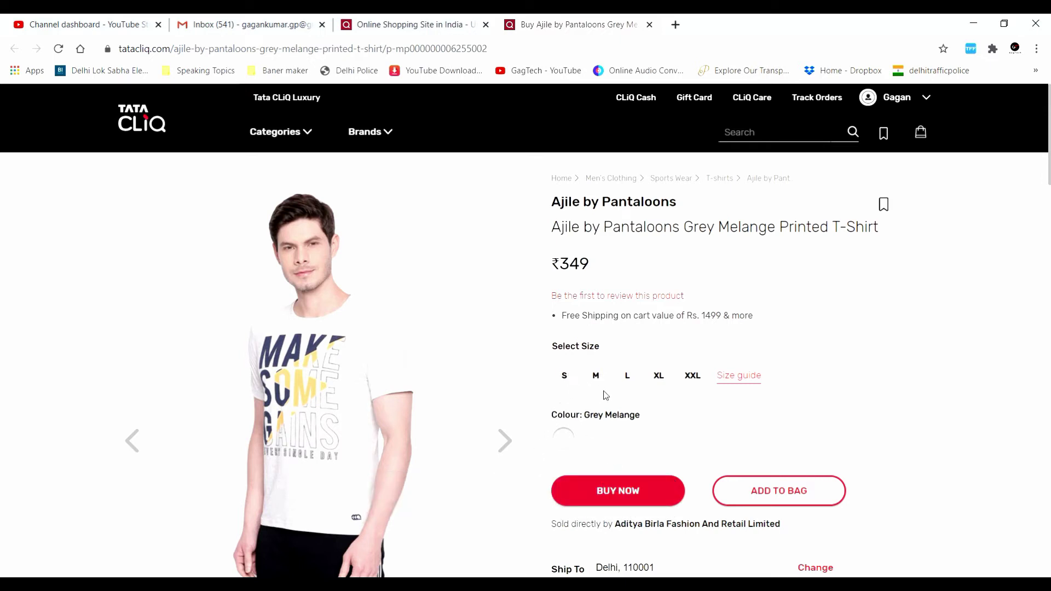
left_click(596, 376)
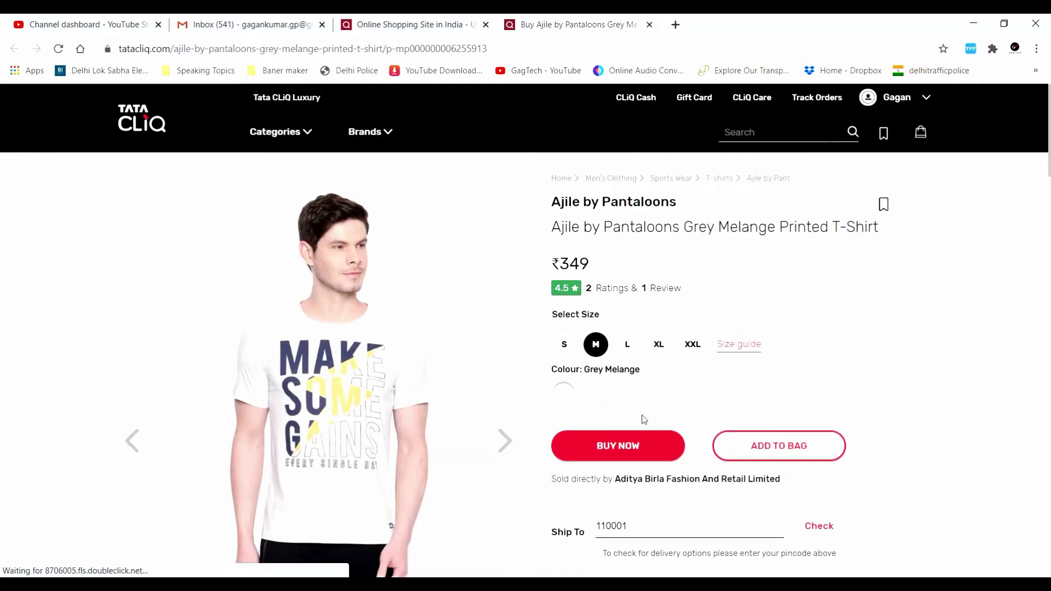
left_click(620, 461)
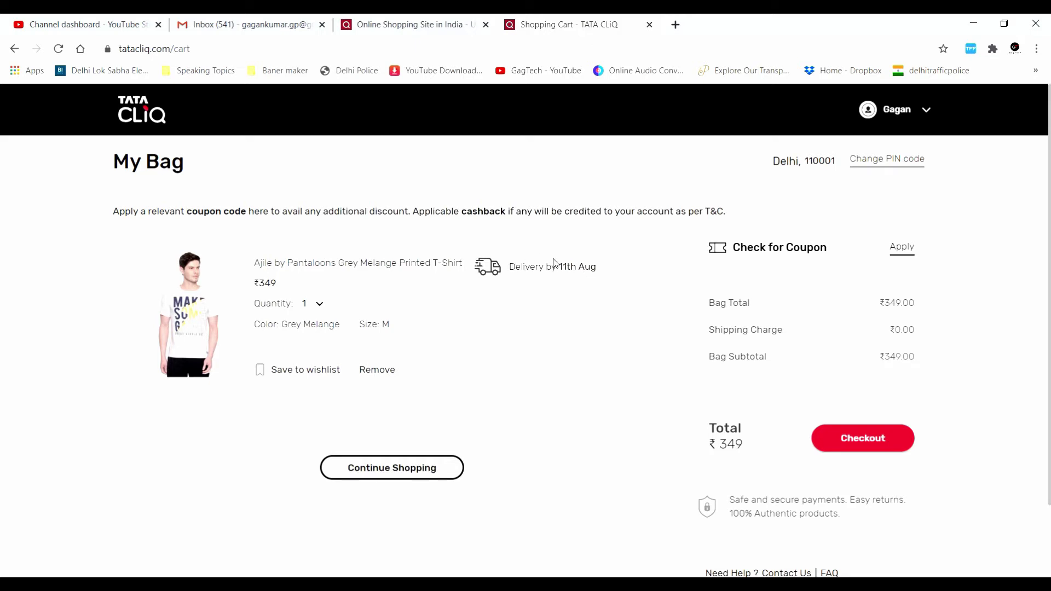
Step: Check the delivery date for the T-shirt in the shopping bag
left_click_drag(559, 268, 600, 272)
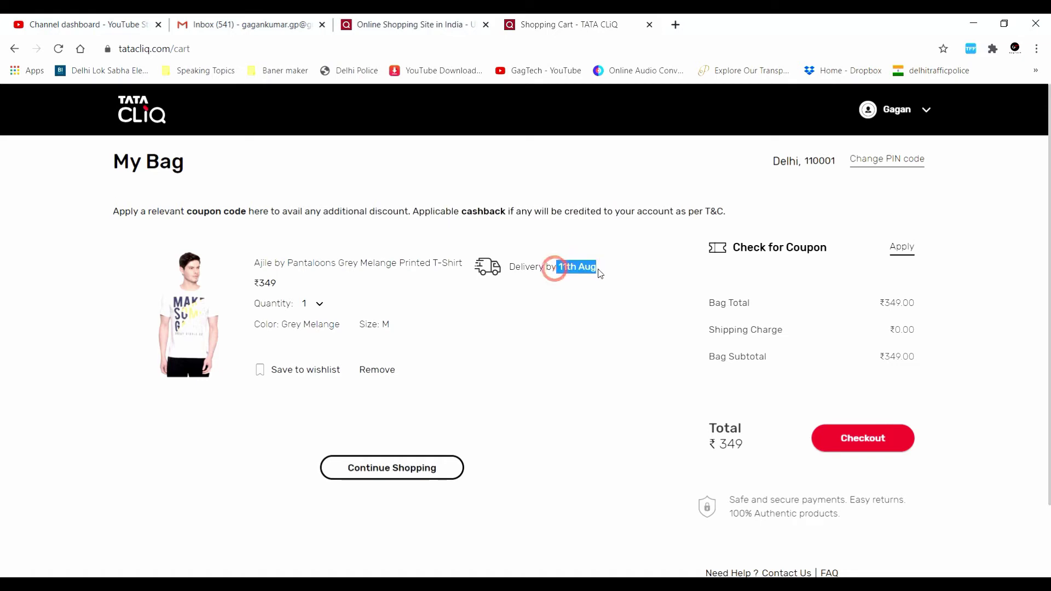
left_click(622, 283)
triple_click(569, 267)
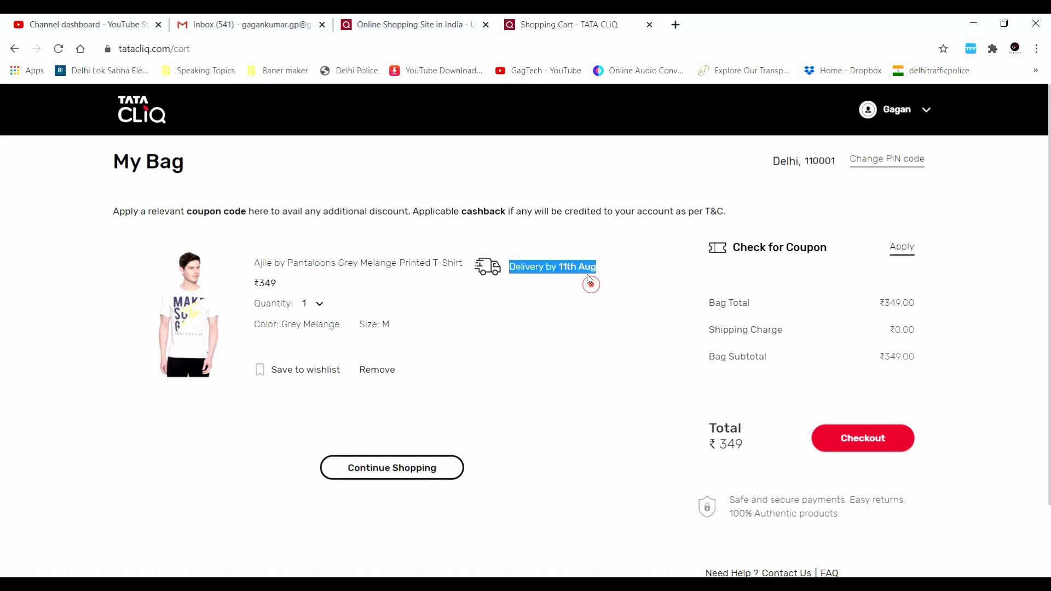
left_click(584, 291)
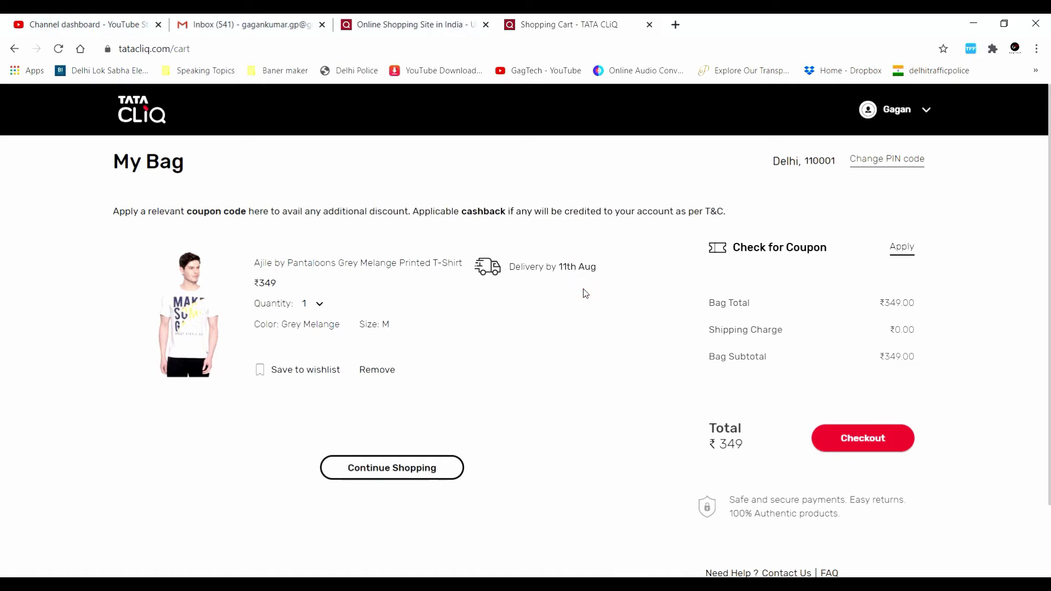
double_click(564, 267)
left_click(608, 305)
left_click_drag(559, 263, 610, 289)
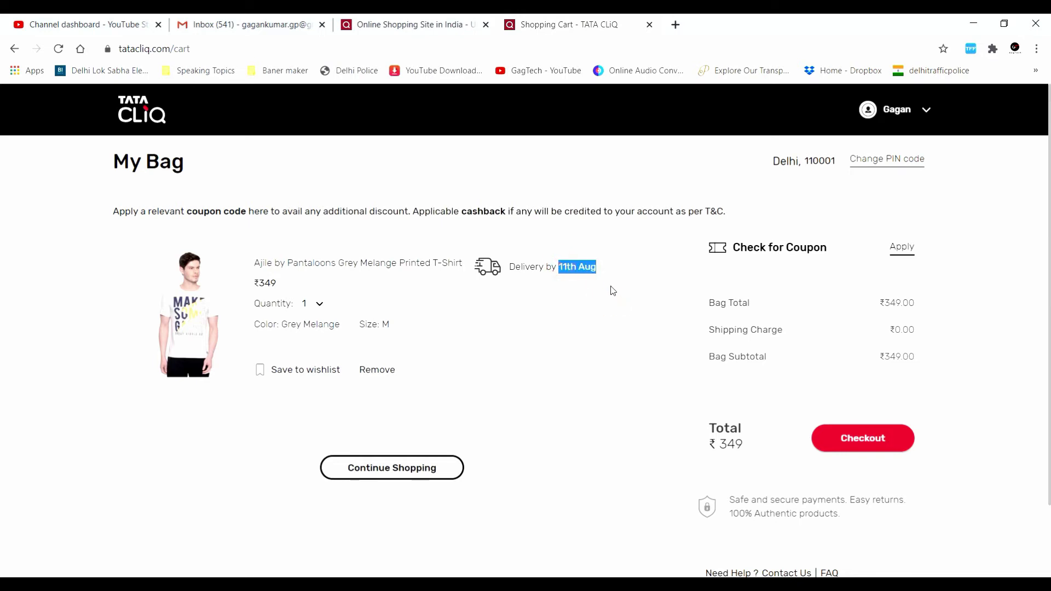
left_click(610, 289)
left_click_drag(556, 267, 617, 305)
left_click(618, 302)
Step: Proceed to checkout, fill in the delivery address with the customer's postal code, name, full address, landmark and phone number, and save it
left_click(861, 448)
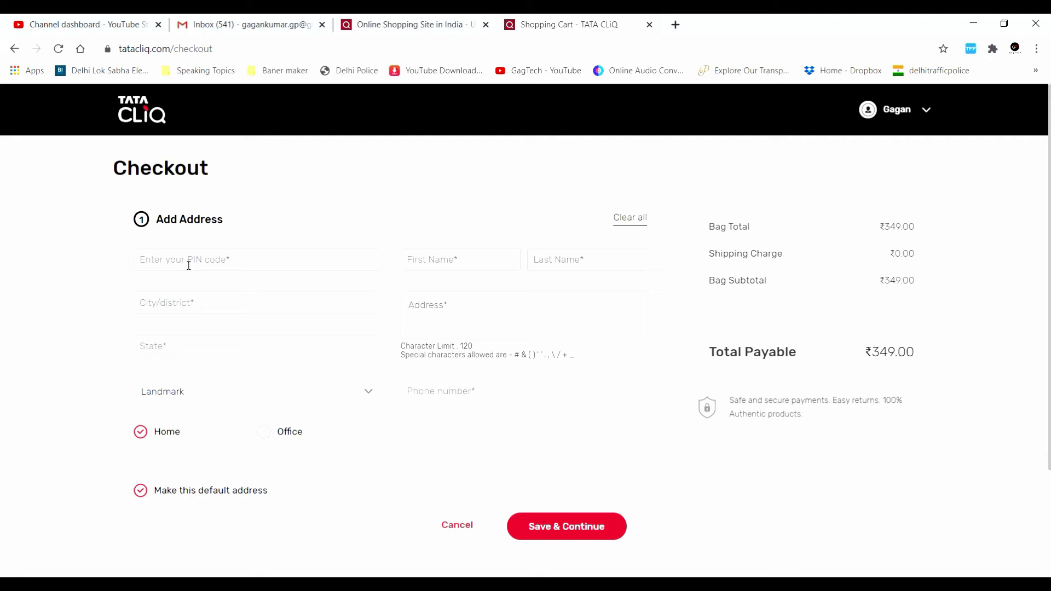
left_click(254, 252)
left_click(466, 266)
left_click(440, 319)
left_click(226, 305)
left_click(204, 346)
left_click(471, 392)
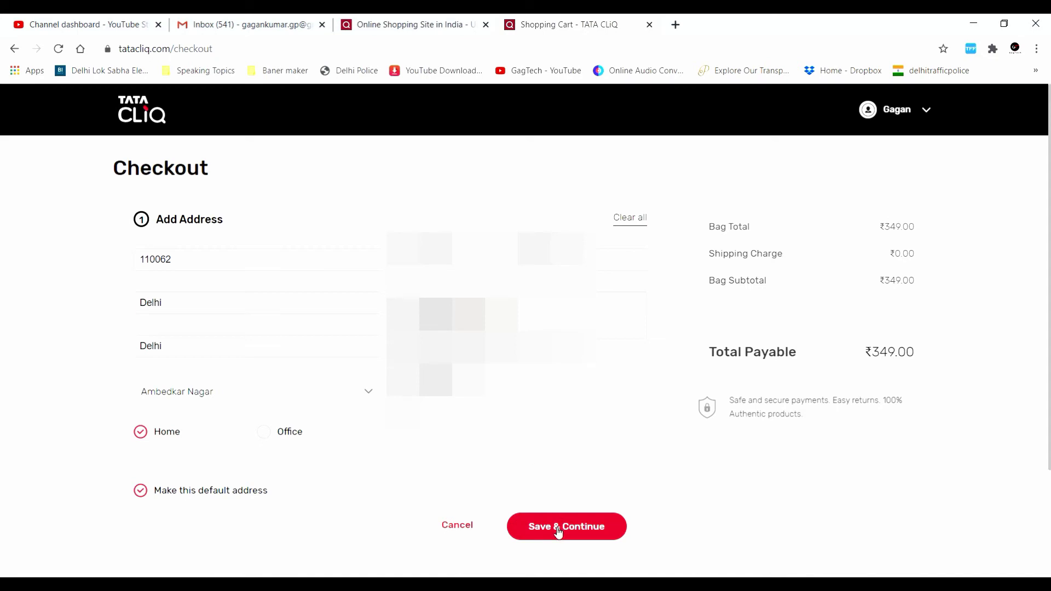
left_click(558, 530)
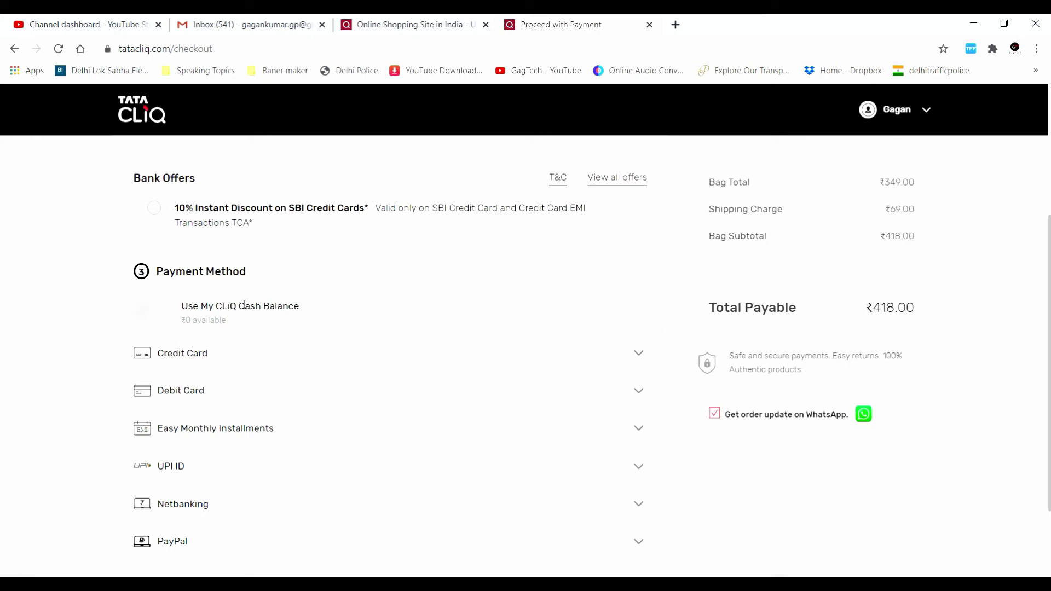
Step: Choose UPI ID as the payment method, enter and verify the registered UPI ID, and pay for the order
scroll(243, 304, "down", 2)
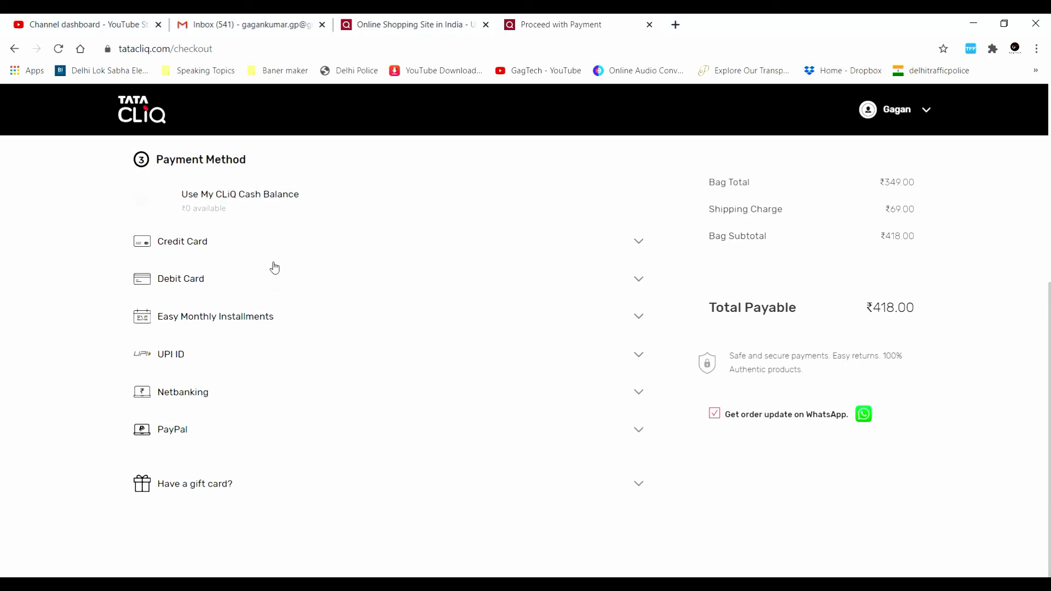
scroll(274, 265, "up", 1)
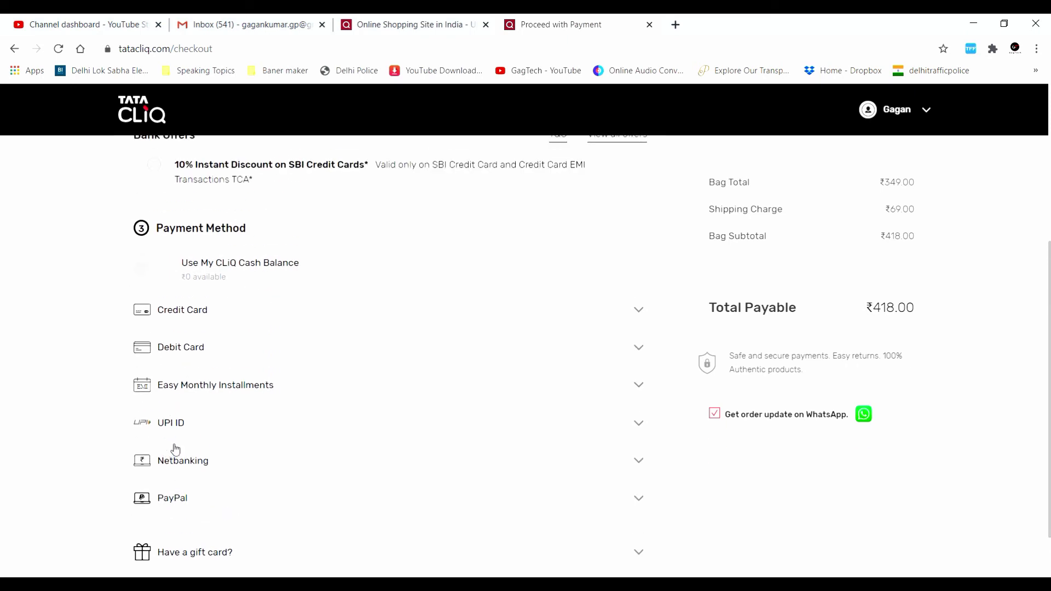
scroll(224, 323, "down", 1)
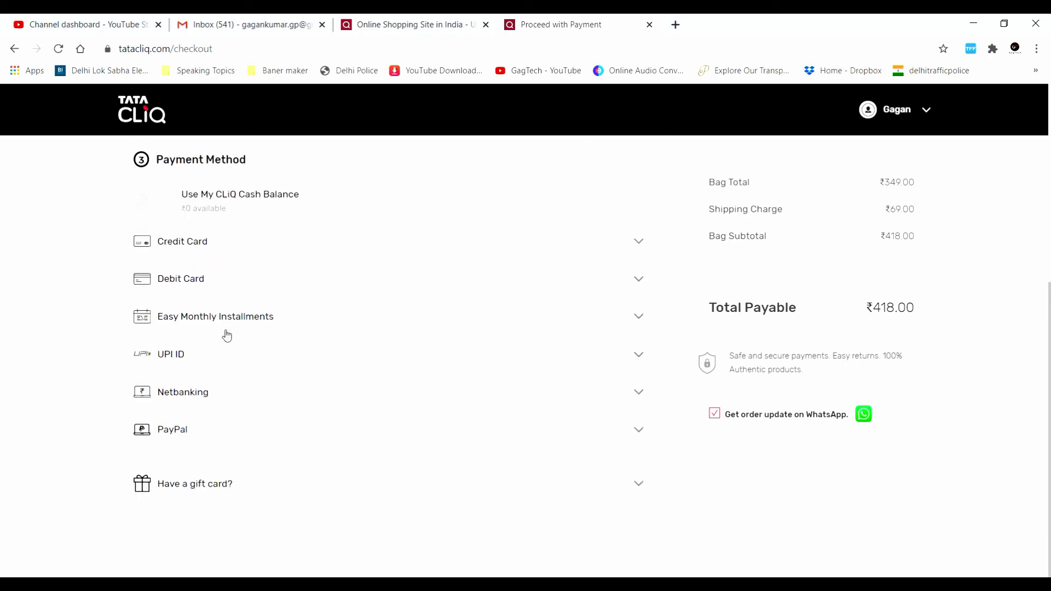
scroll(218, 429, "up", 1)
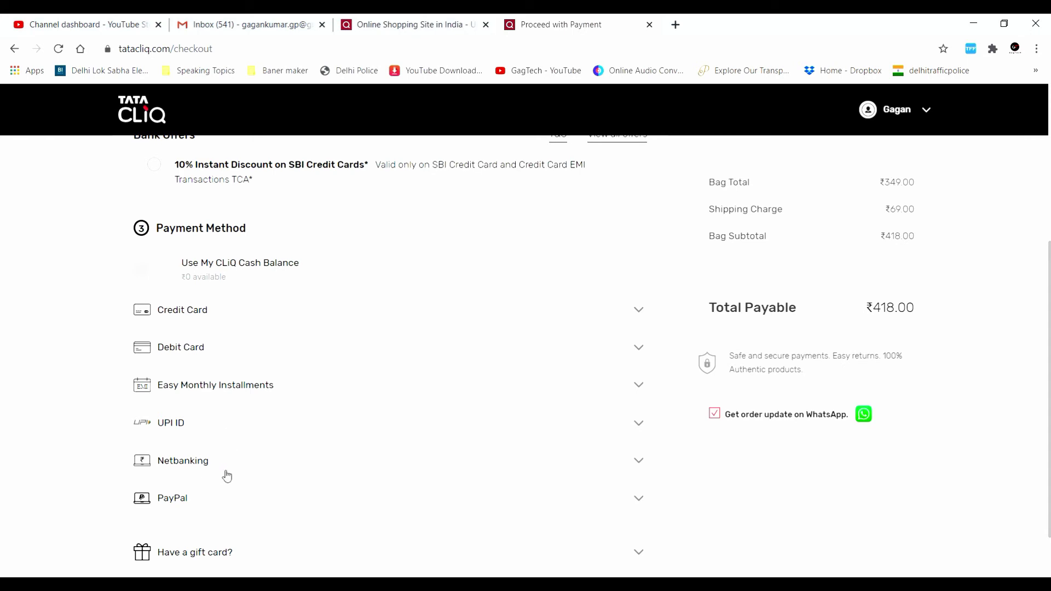
scroll(345, 503, "down", 1)
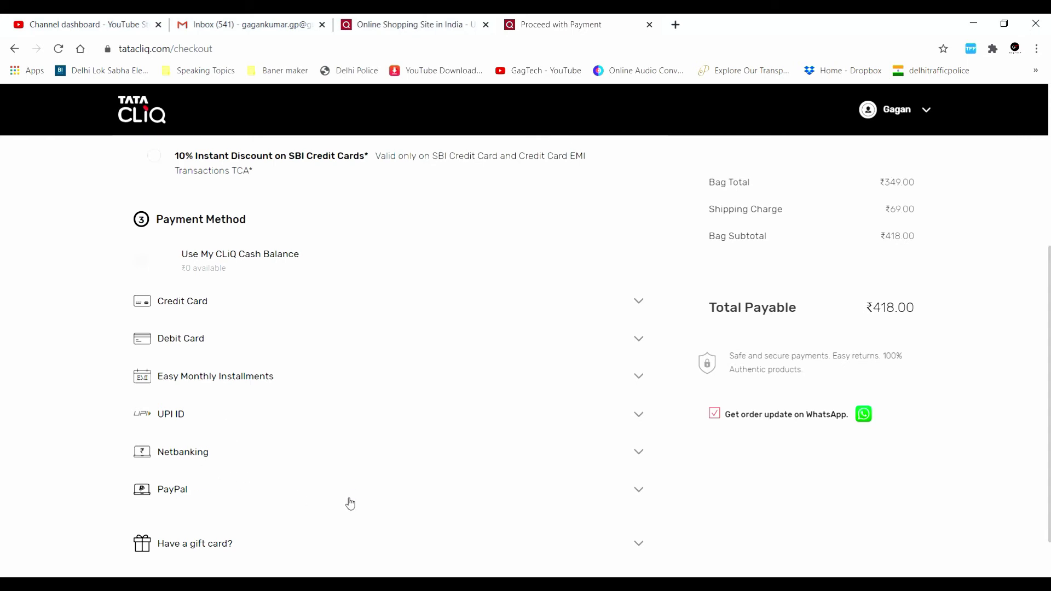
left_click(638, 356)
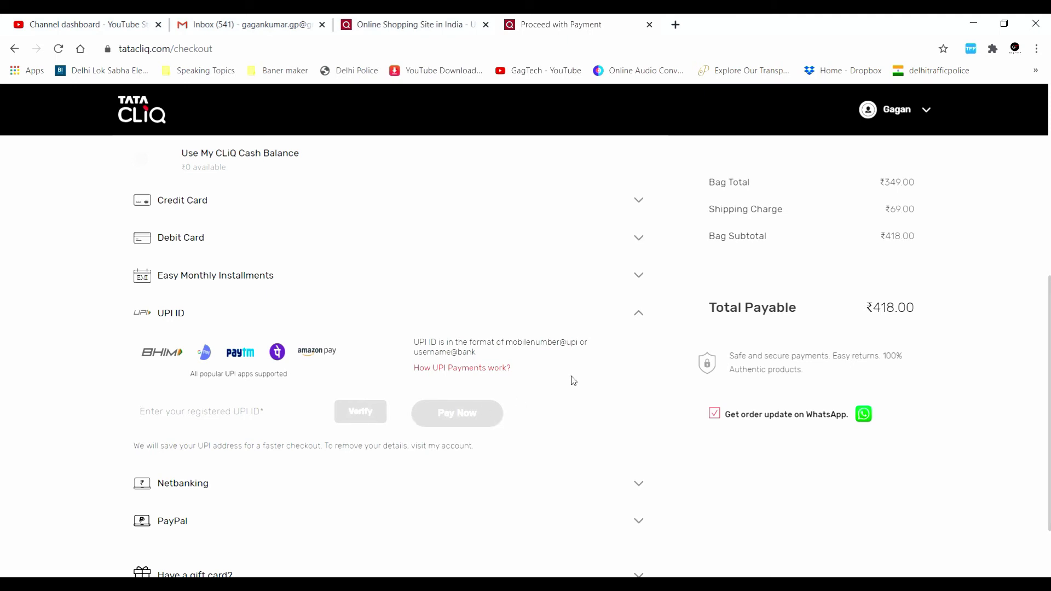
key("ctrl+v")
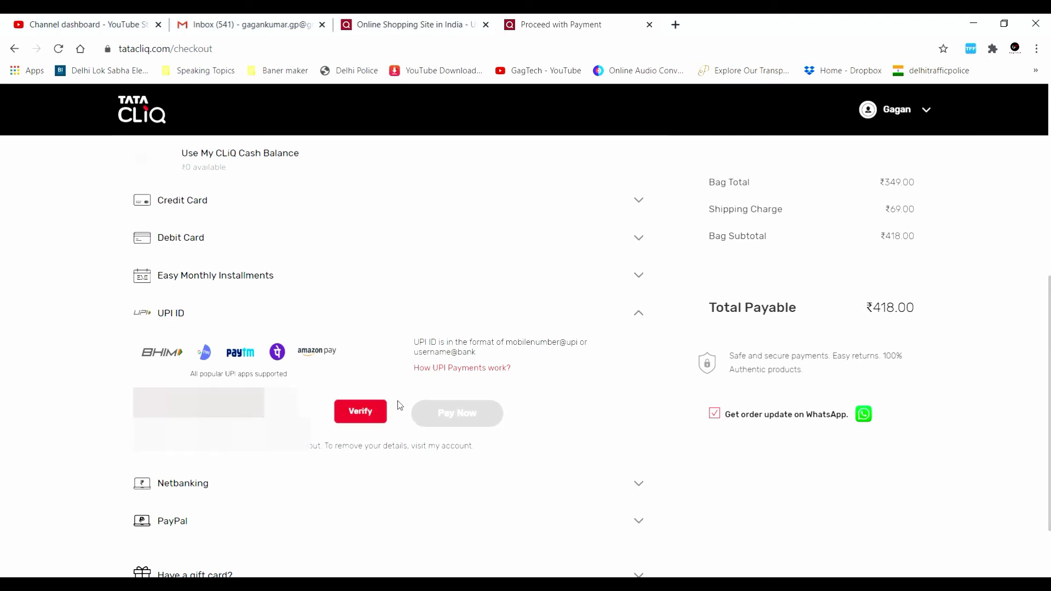
left_click(364, 414)
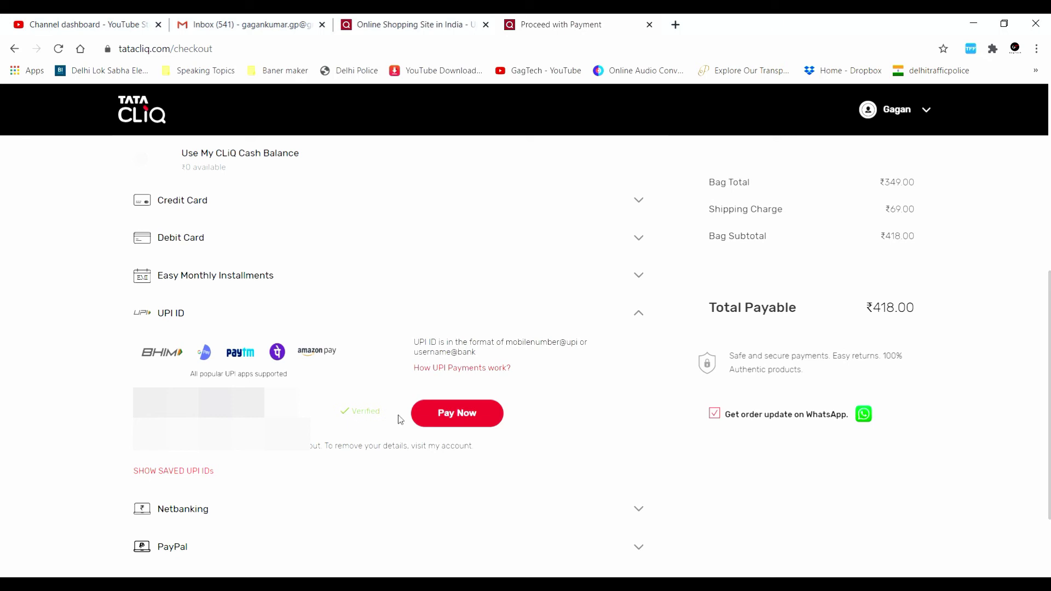
left_click(461, 419)
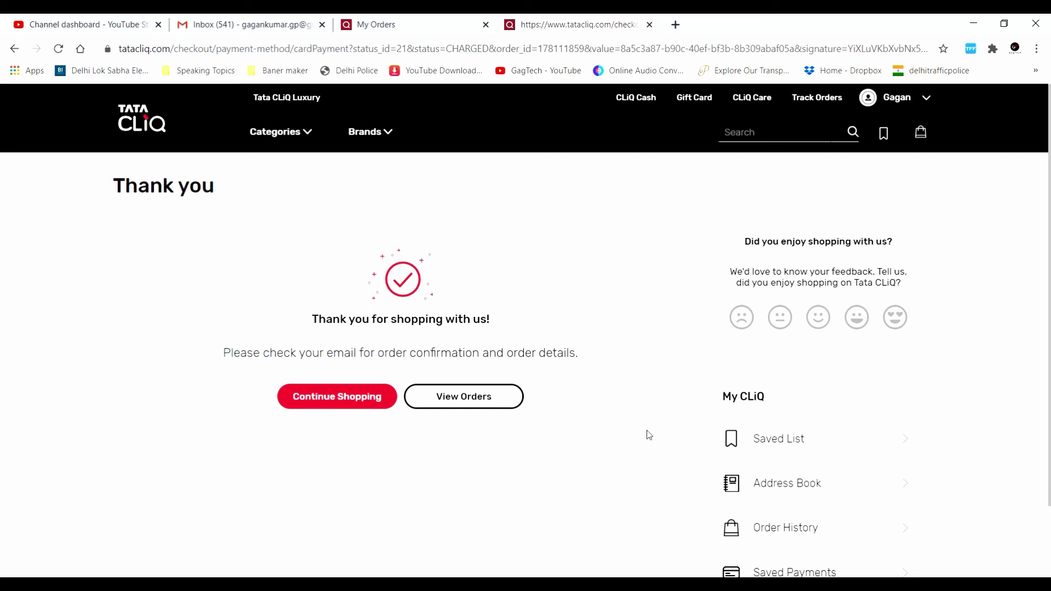
Step: Open the order details of the purchased T-shirt from the order history and review the item, payment and delivery information
left_click(469, 400)
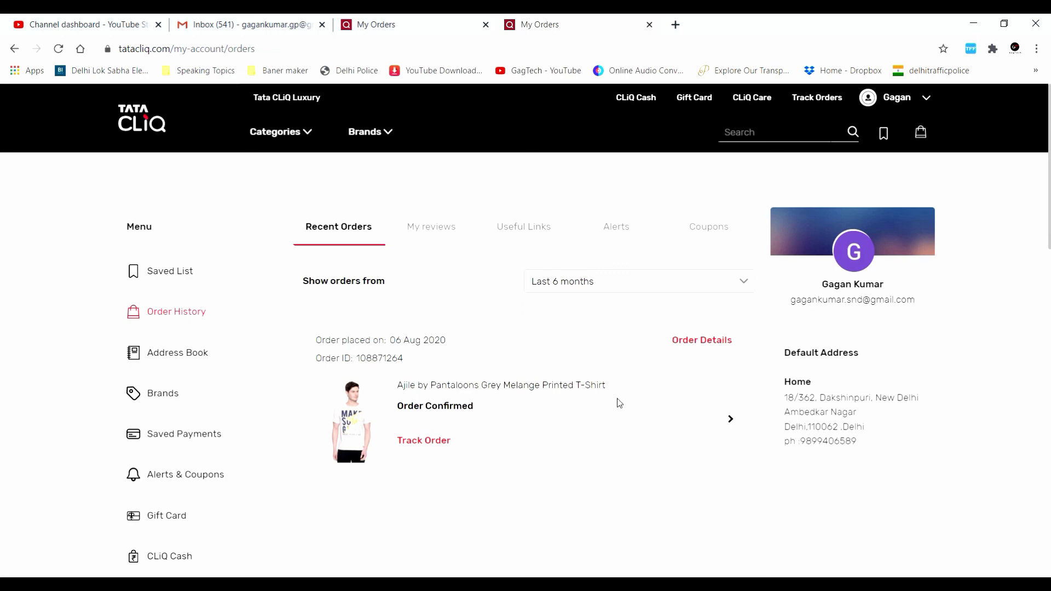
left_click(705, 341)
scroll(497, 420, "down", 6)
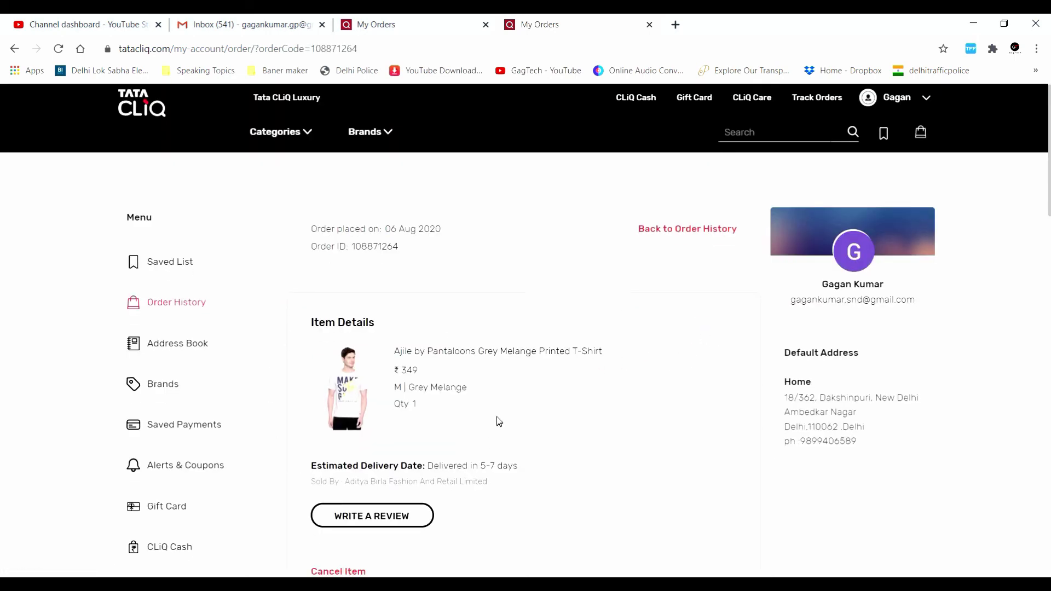
scroll(498, 421, "down", 1)
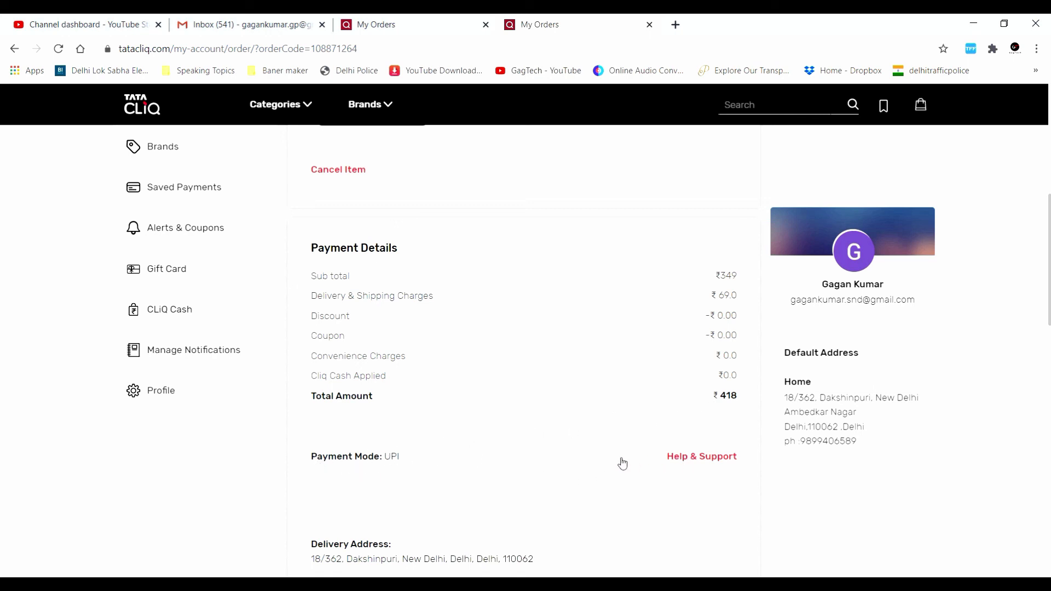
scroll(610, 463, "up", 5)
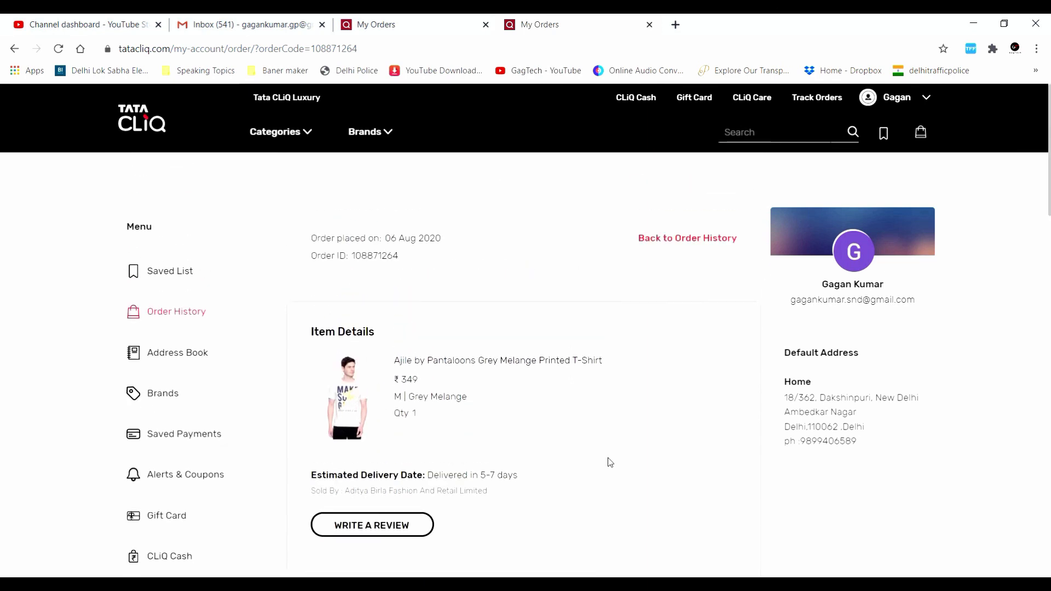
scroll(608, 463, "down", 1)
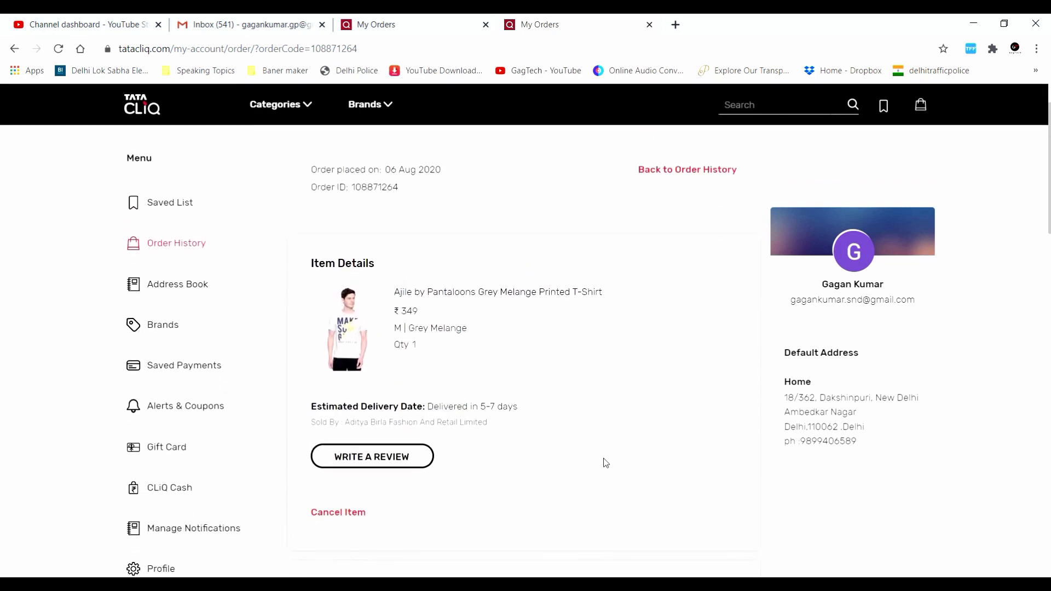